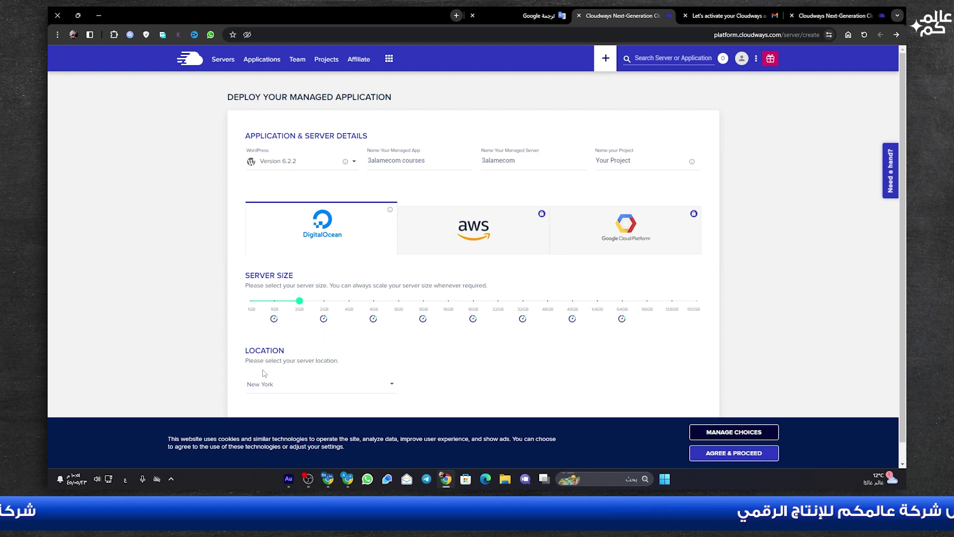
# Set the server location to Frankfurt and accept the site's cookies.
pyautogui.click(294, 390)
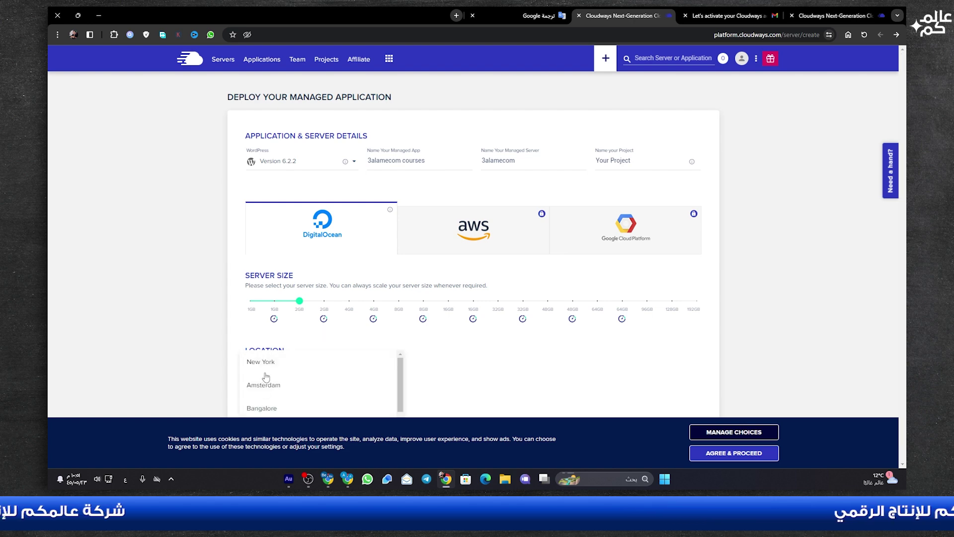
pyautogui.scroll(-2, 306, 377)
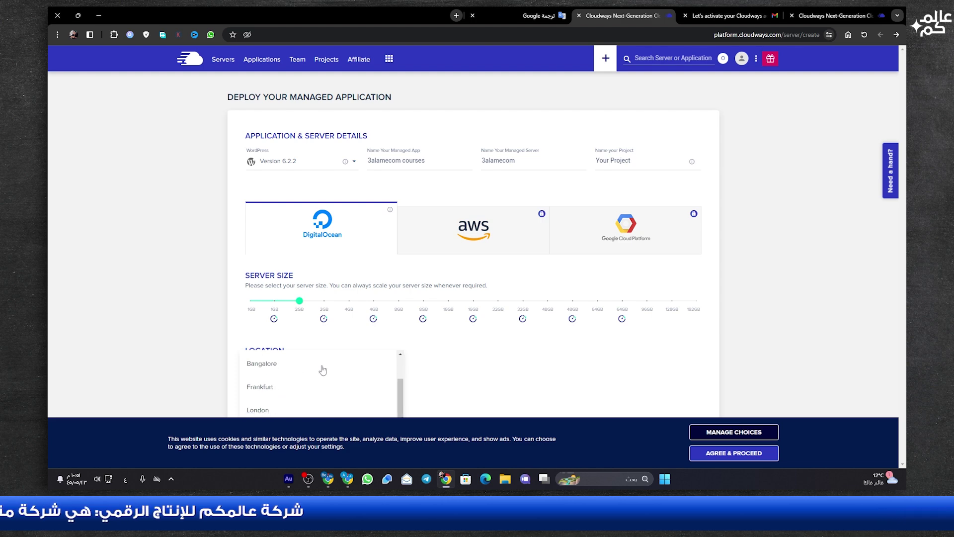
pyautogui.click(258, 388)
pyautogui.scroll(-1, 500, 383)
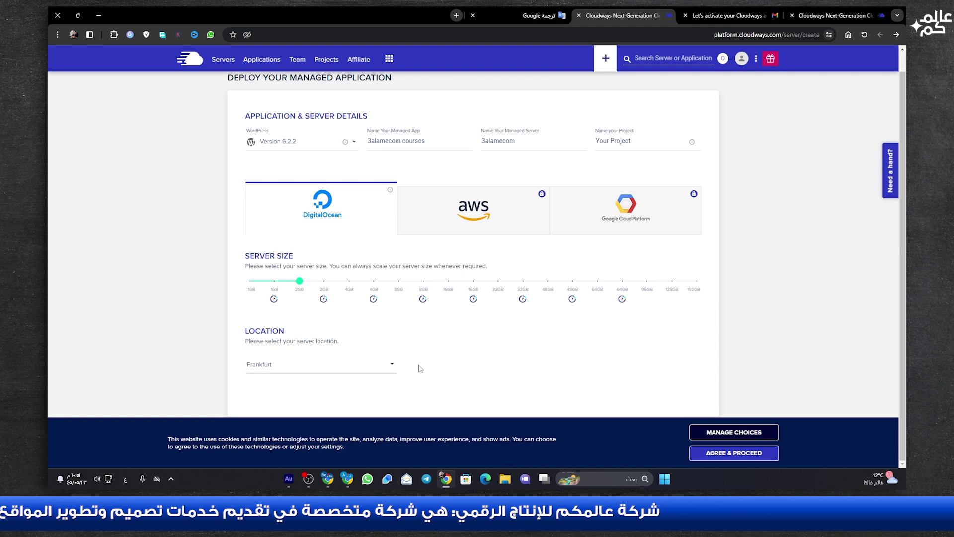
pyautogui.click(709, 453)
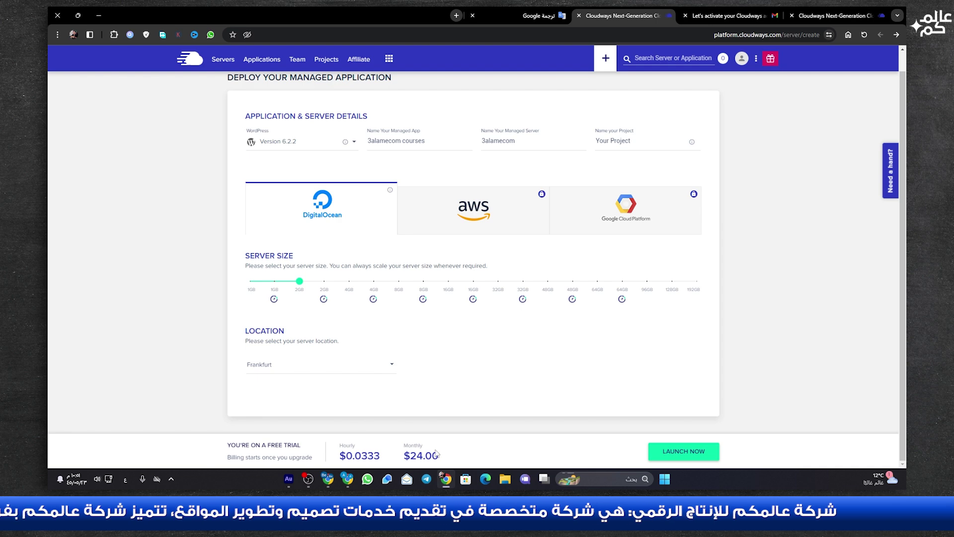
# Check the monthly price and launch the managed server with the chosen configuration.
pyautogui.moveTo(407, 456); pyautogui.dragTo(423, 460)
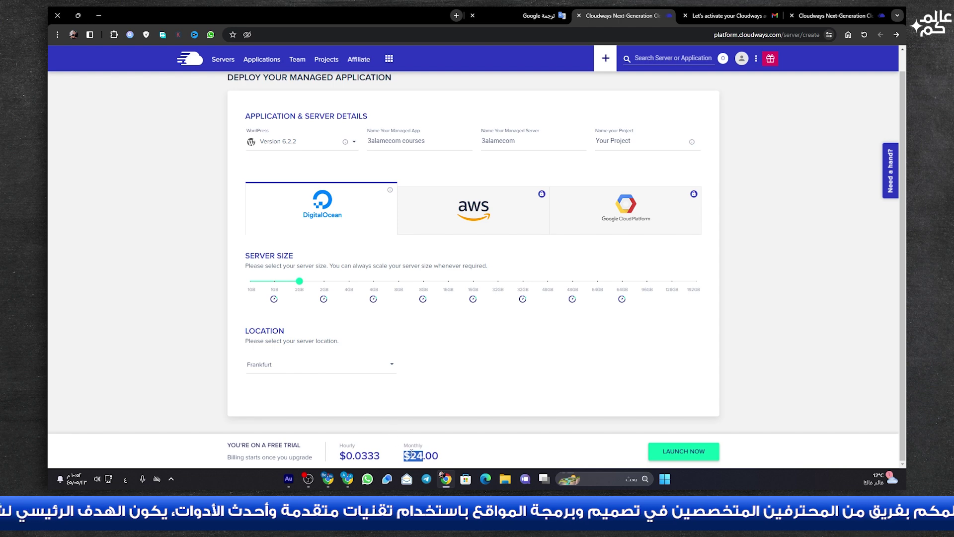
pyautogui.click(263, 266)
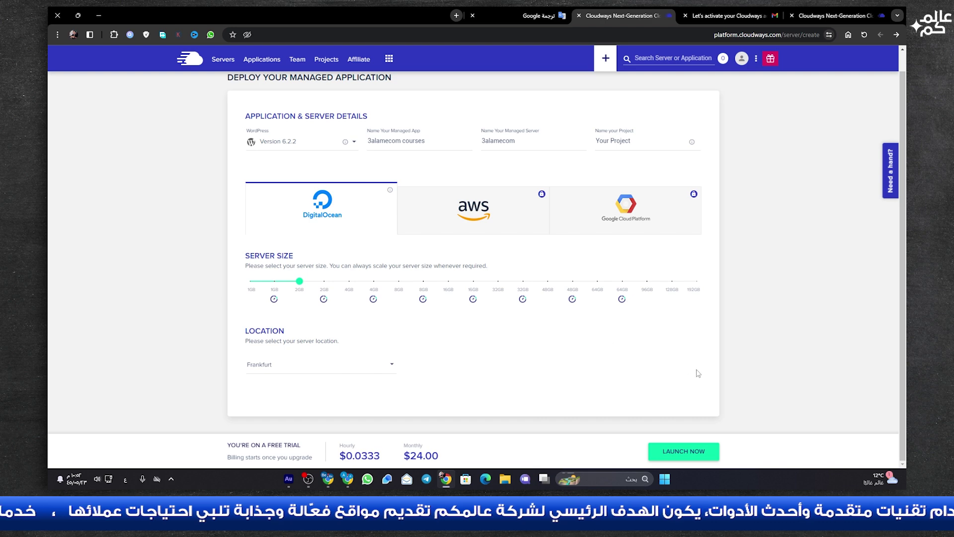
pyautogui.click(669, 455)
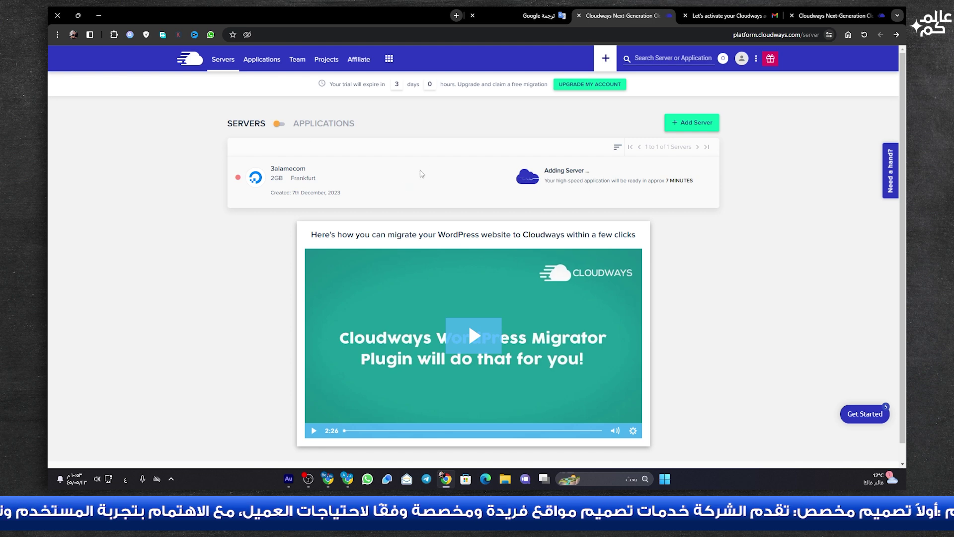
# Check the applications list and return to the servers list.
pyautogui.click(279, 124)
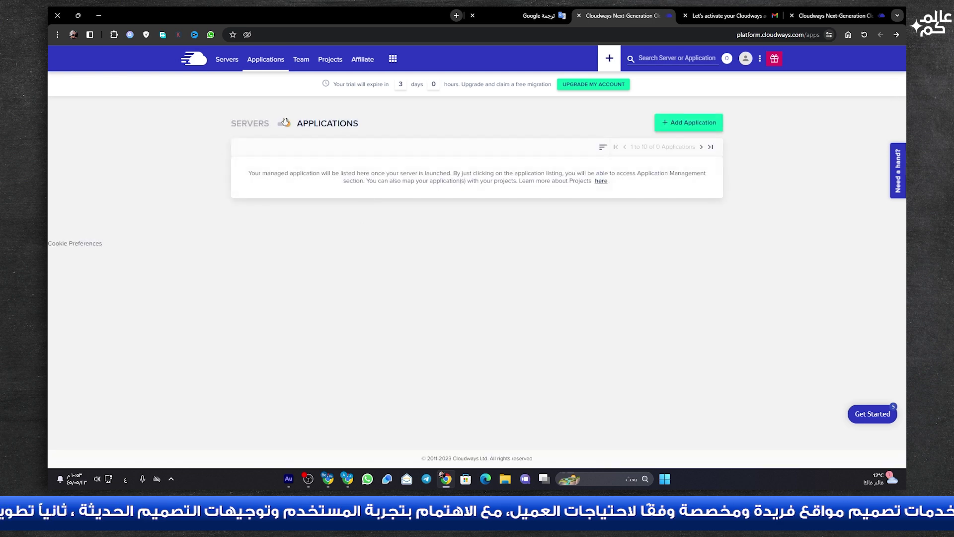
pyautogui.click(284, 123)
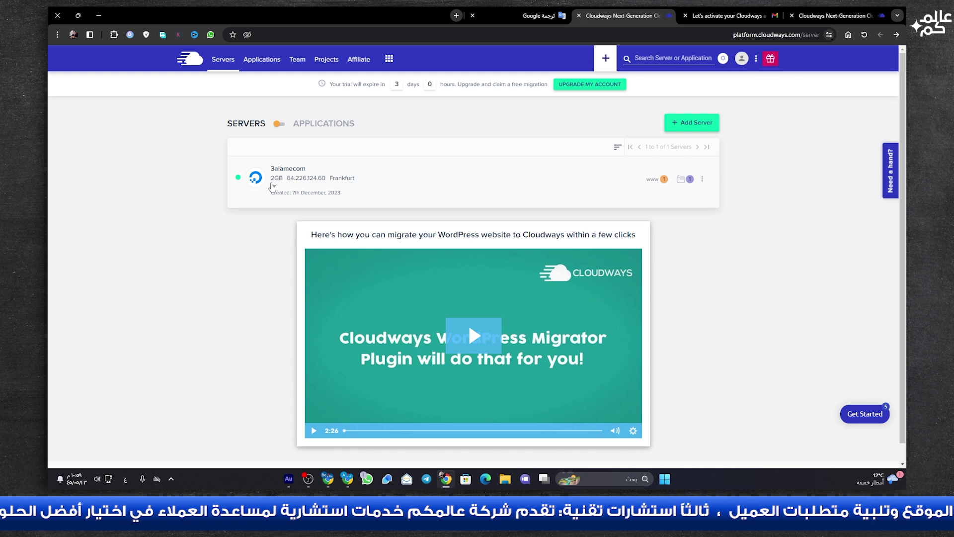
# Open the 3alamecom server's management page, dismiss the introductory tip and view the applications installed on it.
pyautogui.click(287, 171)
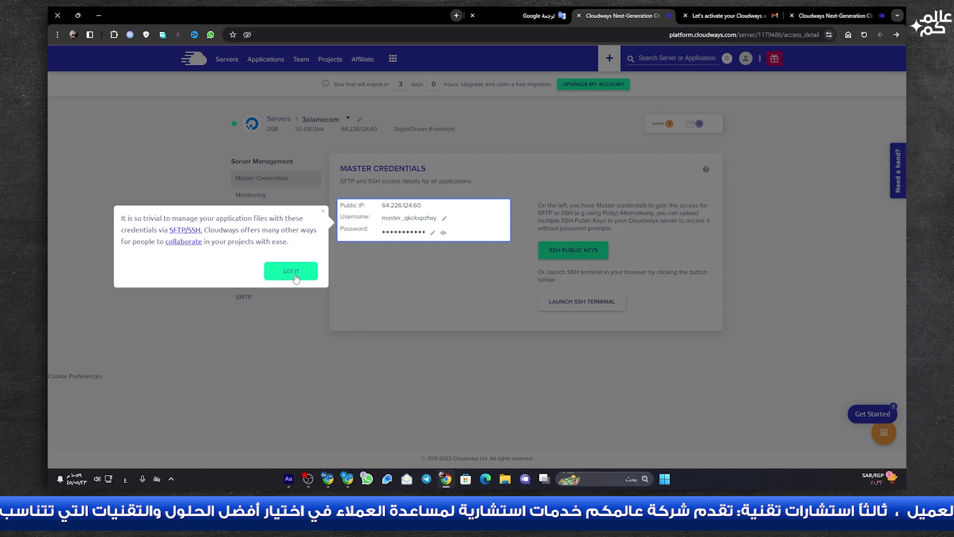
pyautogui.click(323, 211)
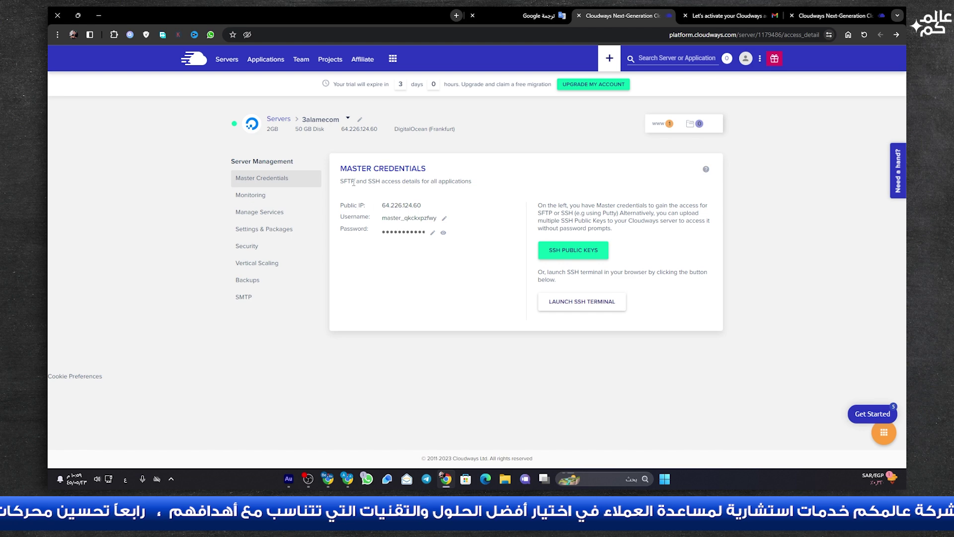
pyautogui.click(665, 125)
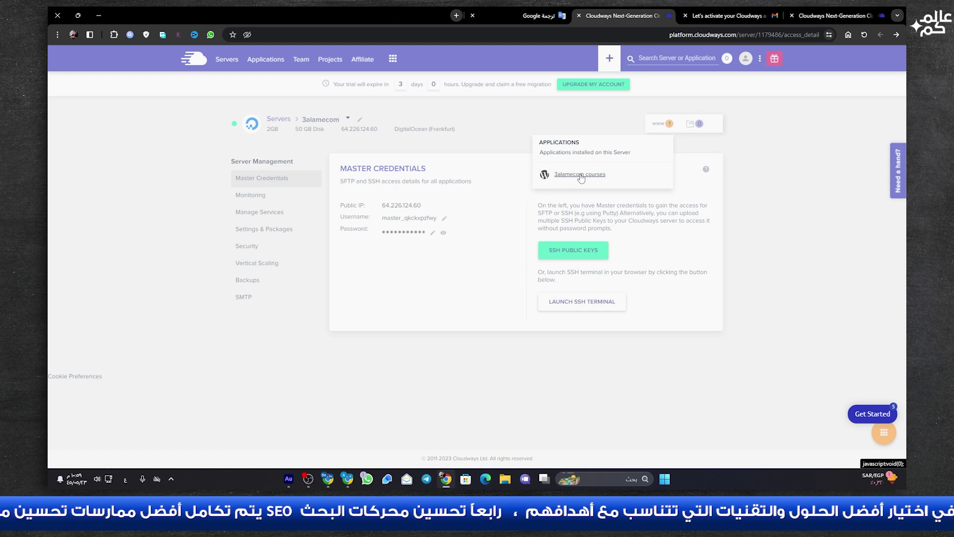
pyautogui.click(365, 286)
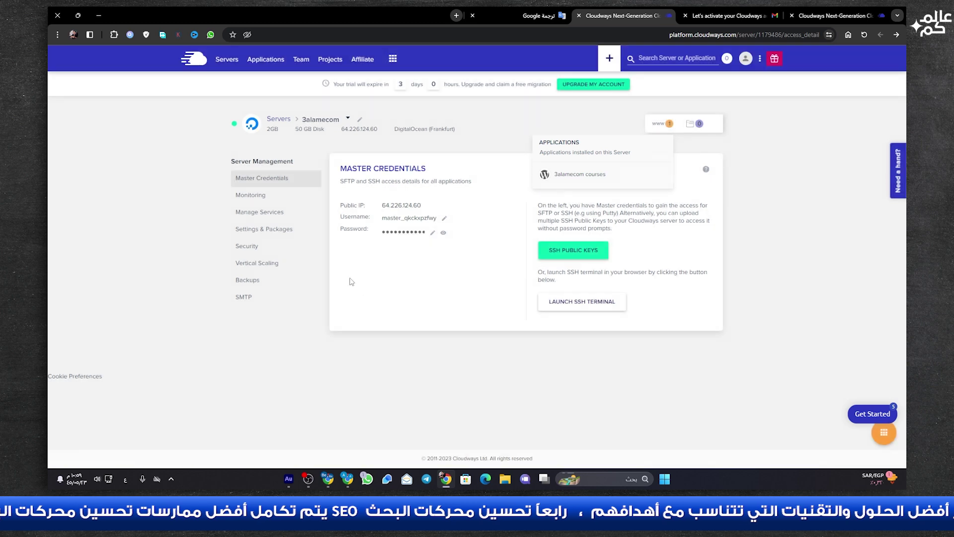
# Open the access details of the 3alamecom courses application and dismiss the introductory tour.
pyautogui.click(279, 119)
pyautogui.click(282, 124)
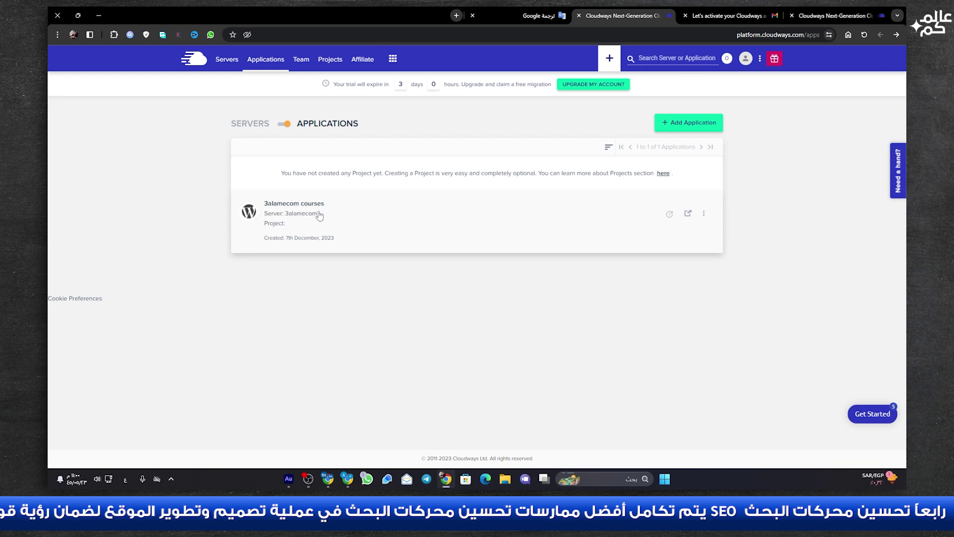
pyautogui.click(387, 211)
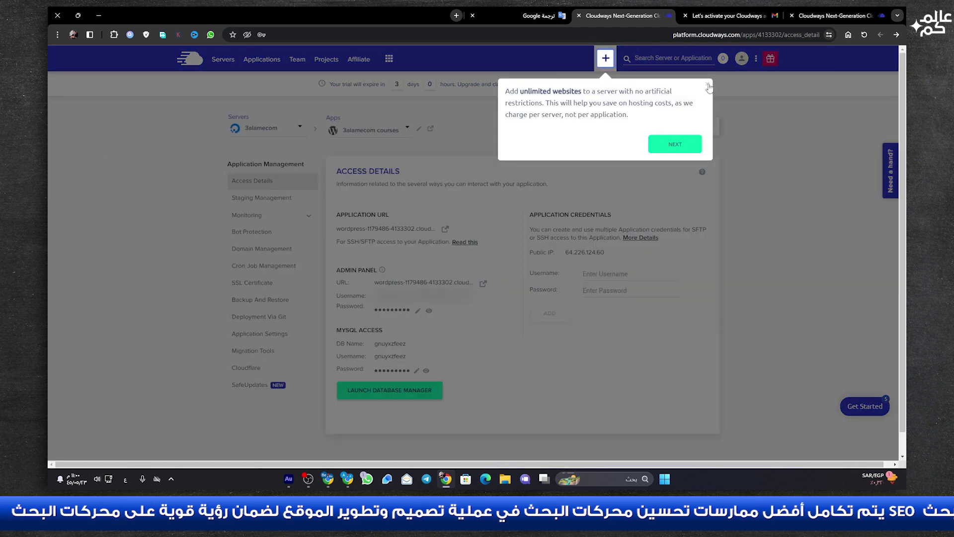
pyautogui.click(411, 181)
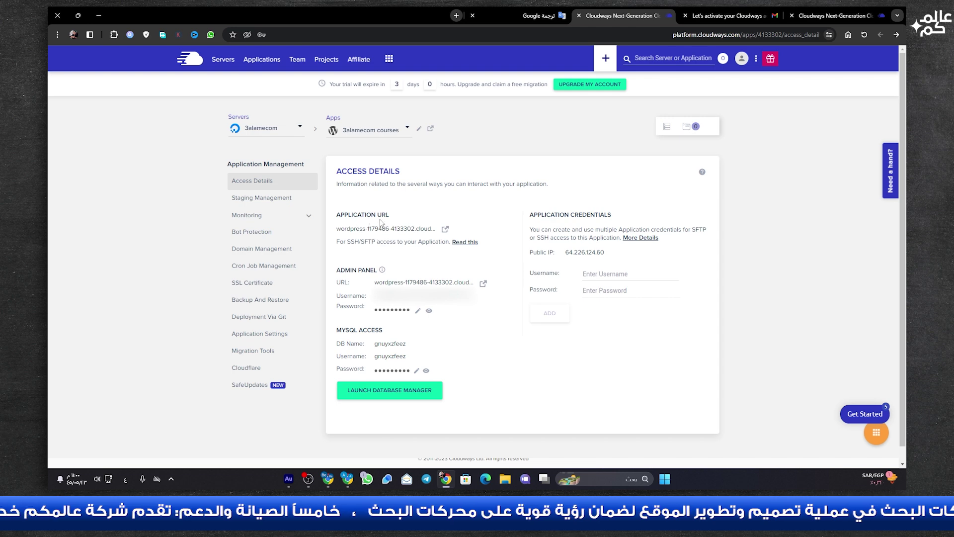
# Open the application URL, look over the default WordPress front page and return to the access details.
pyautogui.click(446, 230)
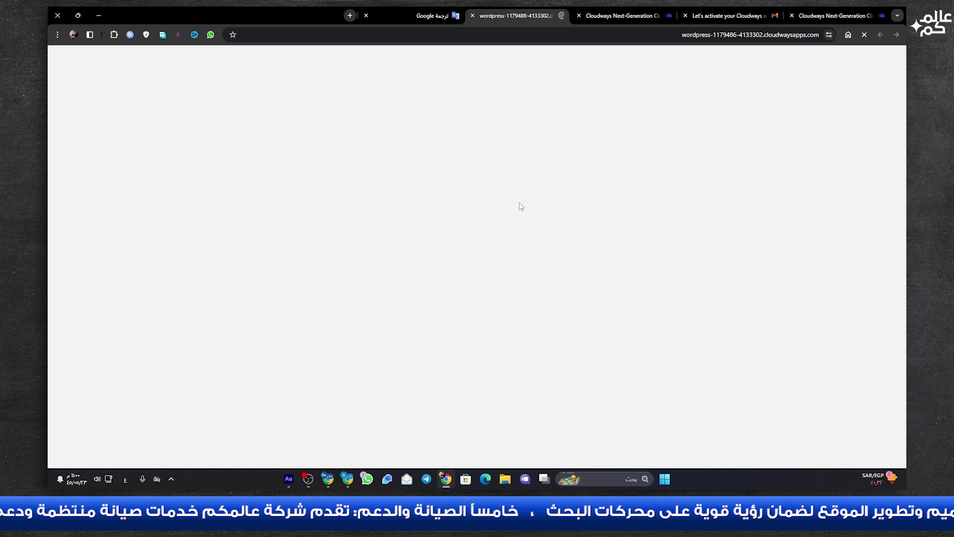
pyautogui.scroll(-5, 440, 243)
pyautogui.scroll(-1, 443, 243)
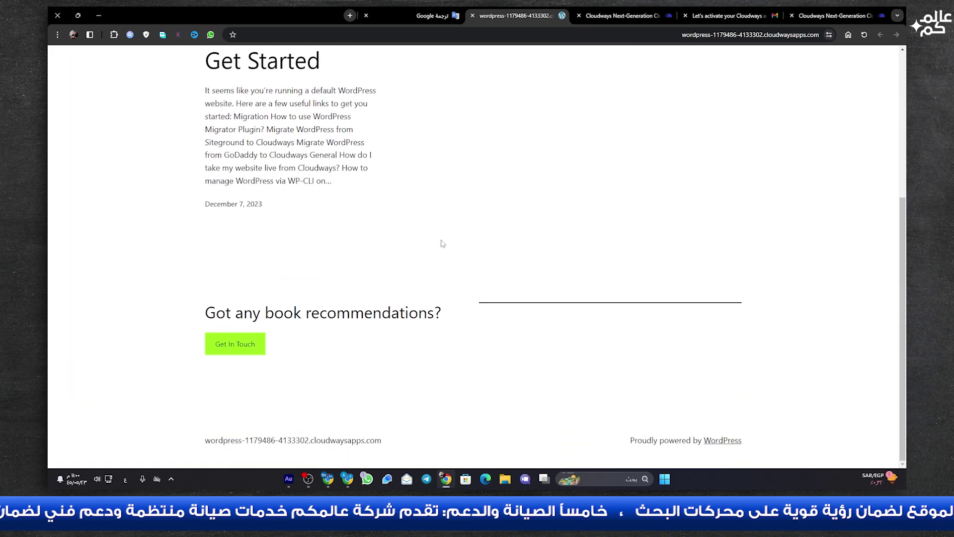
pyautogui.scroll(6, 441, 243)
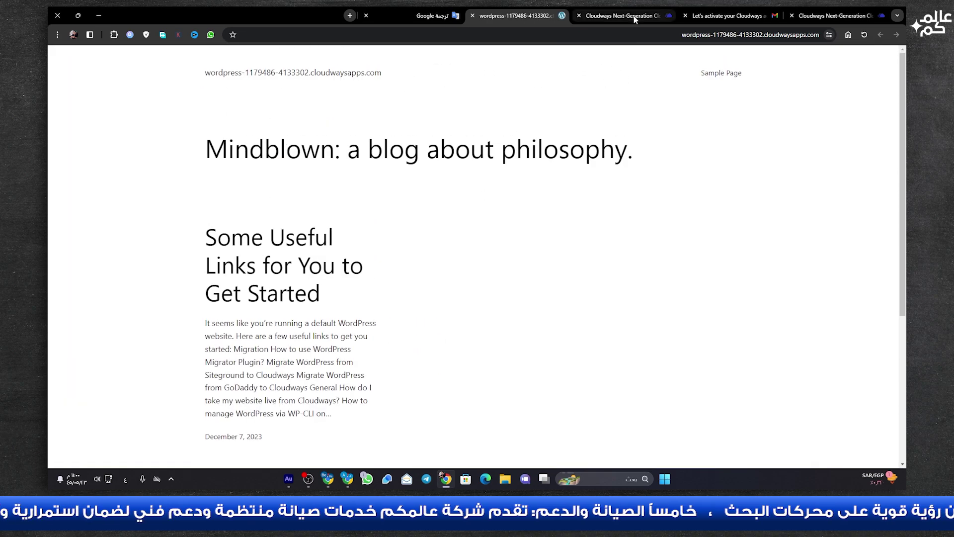
pyautogui.click(622, 15)
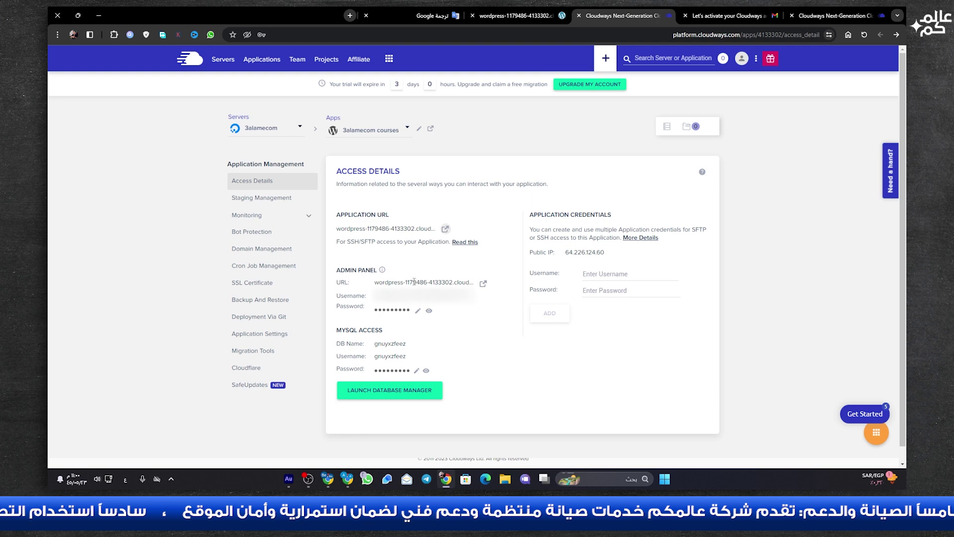
# Open the WordPress admin login page and fill in the username copied from the application's admin panel details.
pyautogui.moveTo(386, 282); pyautogui.dragTo(444, 281)
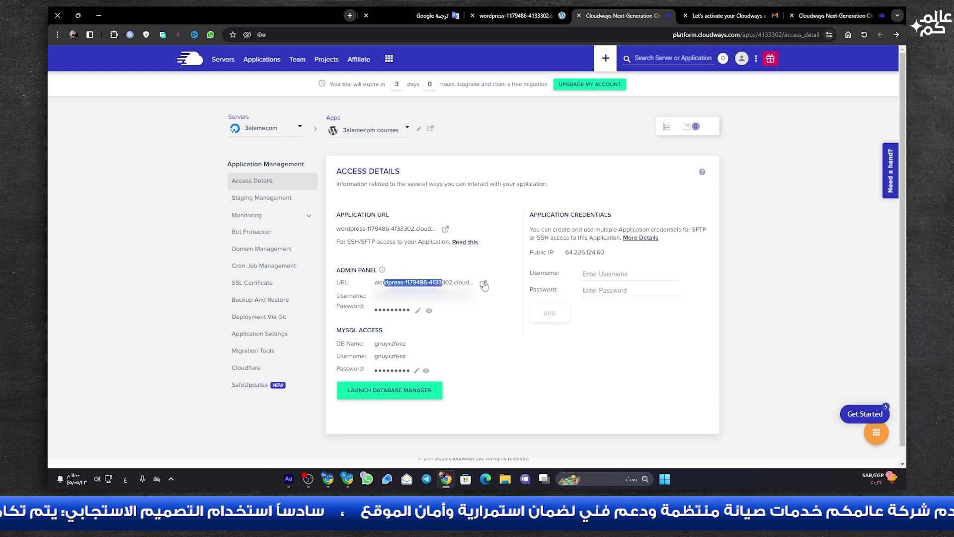
pyautogui.click(413, 300)
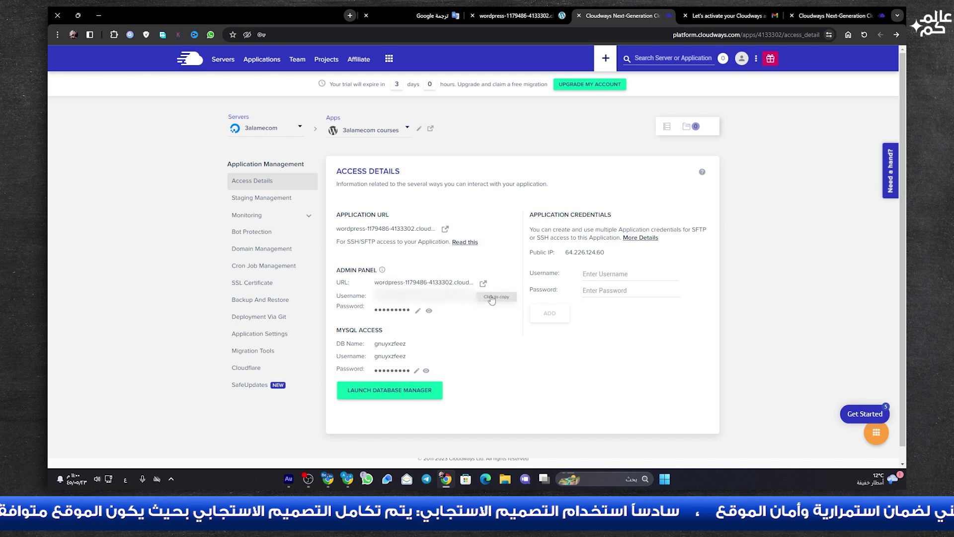
pyautogui.click(394, 313)
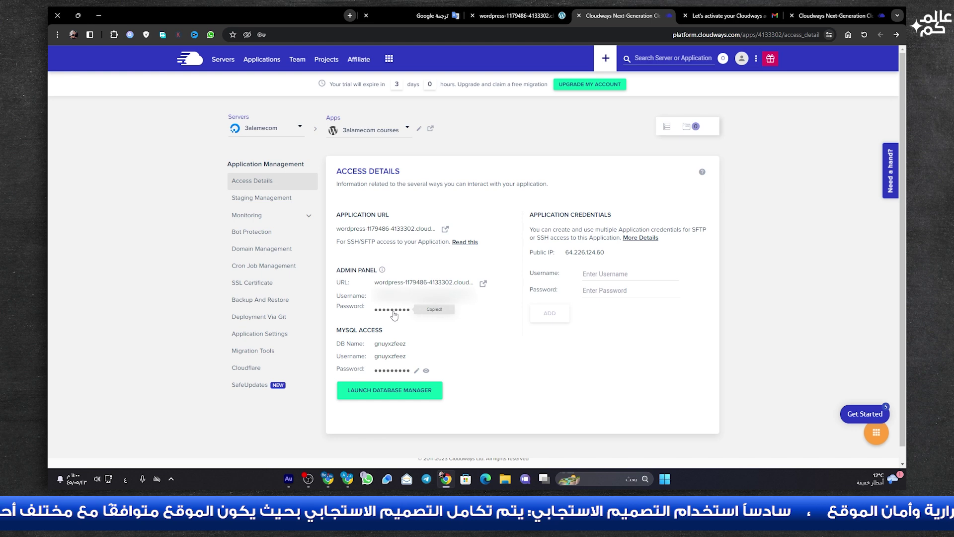
pyautogui.click(483, 285)
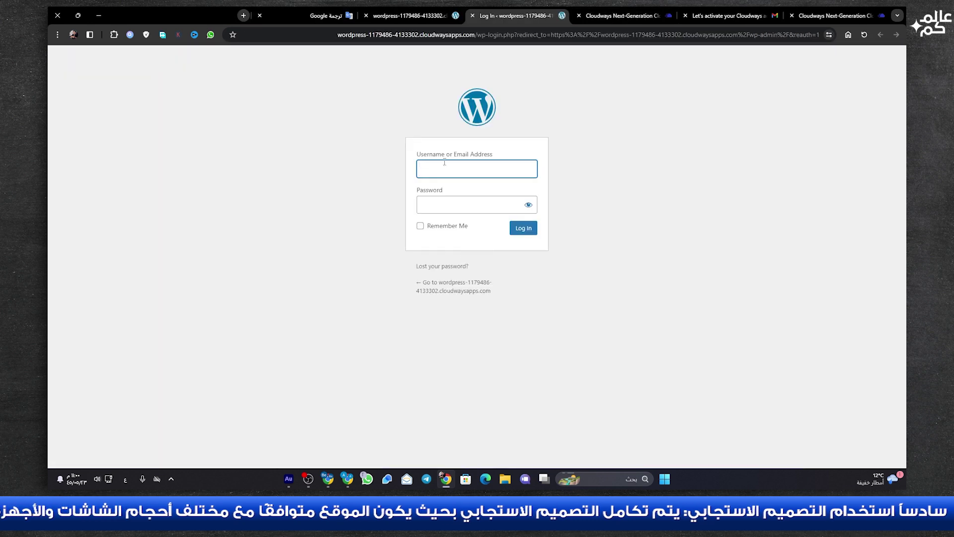
pyautogui.click(627, 16)
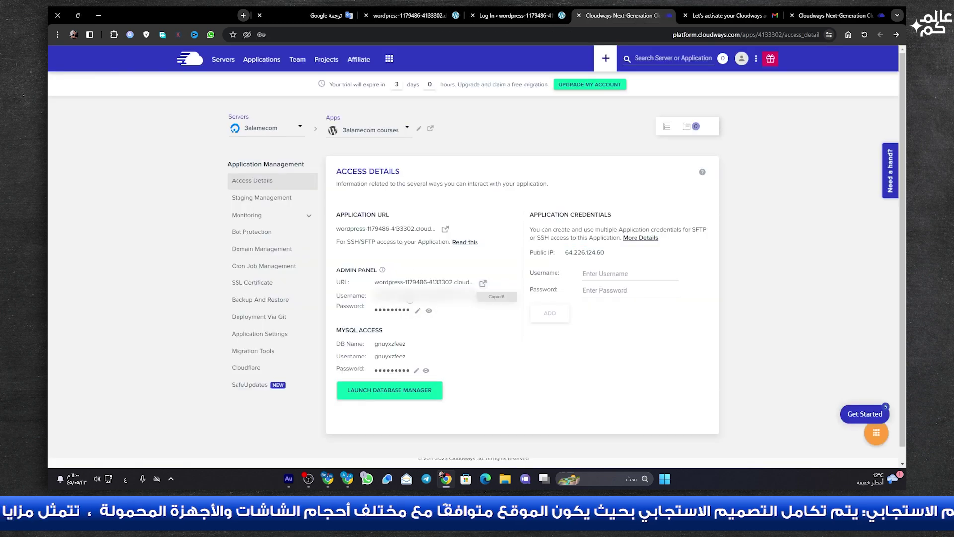
pyautogui.click(522, 15)
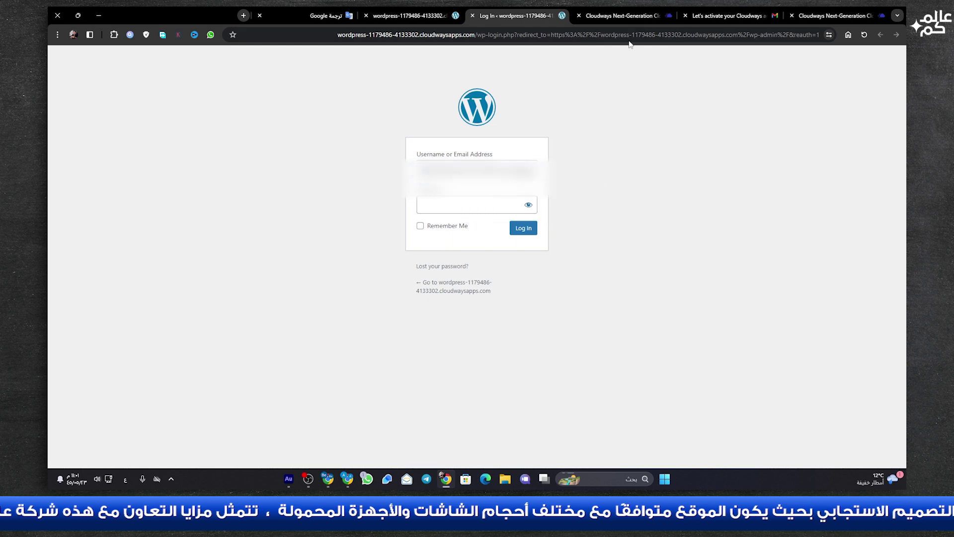
# Copy the admin panel password into the WordPress login form, enable Remember Me and log in.
pyautogui.click(619, 15)
pyautogui.click(393, 310)
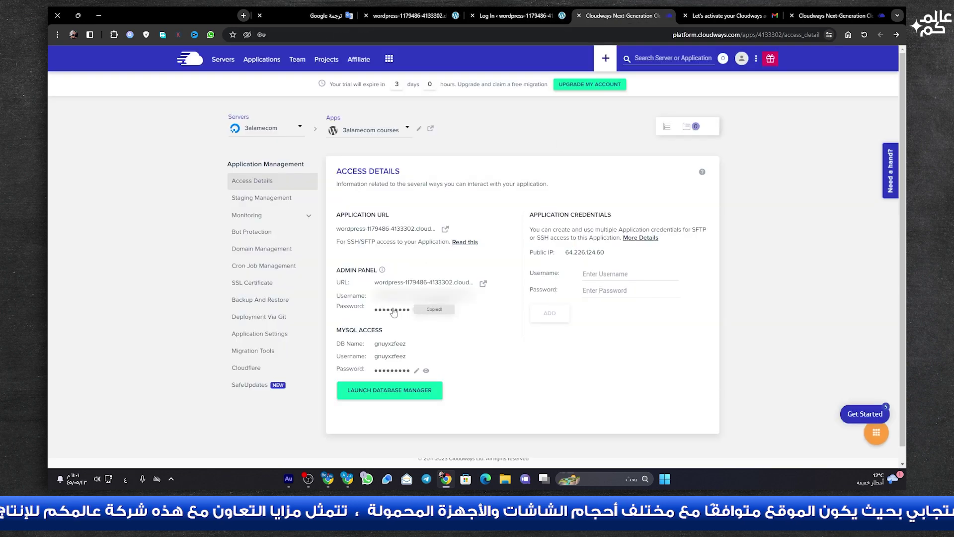
pyautogui.click(536, 17)
pyautogui.click(467, 205)
pyautogui.hotkey('ctrl', 'v')
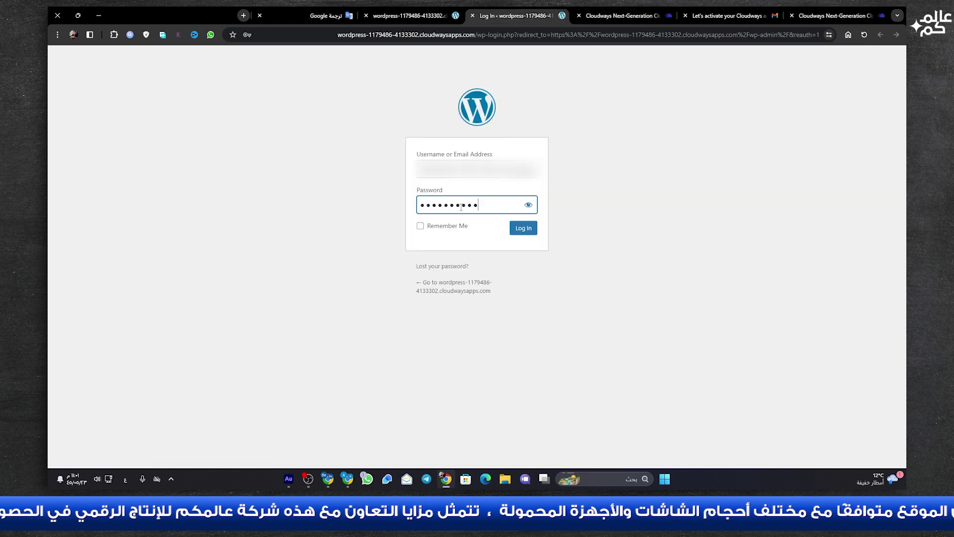
pyautogui.click(420, 227)
pyautogui.click(523, 230)
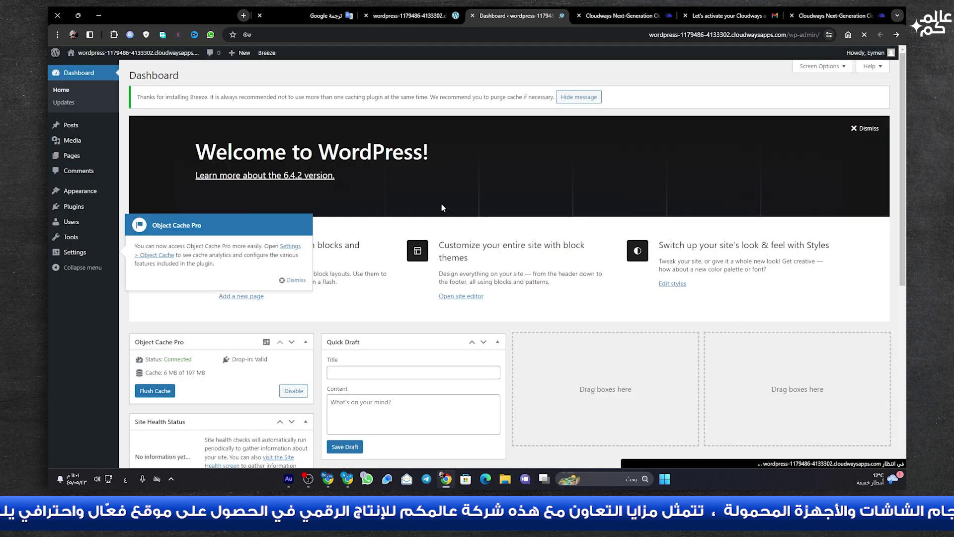
# Dismiss the Object Cache Pro notice and look over the WordPress dashboard.
pyautogui.click(278, 170)
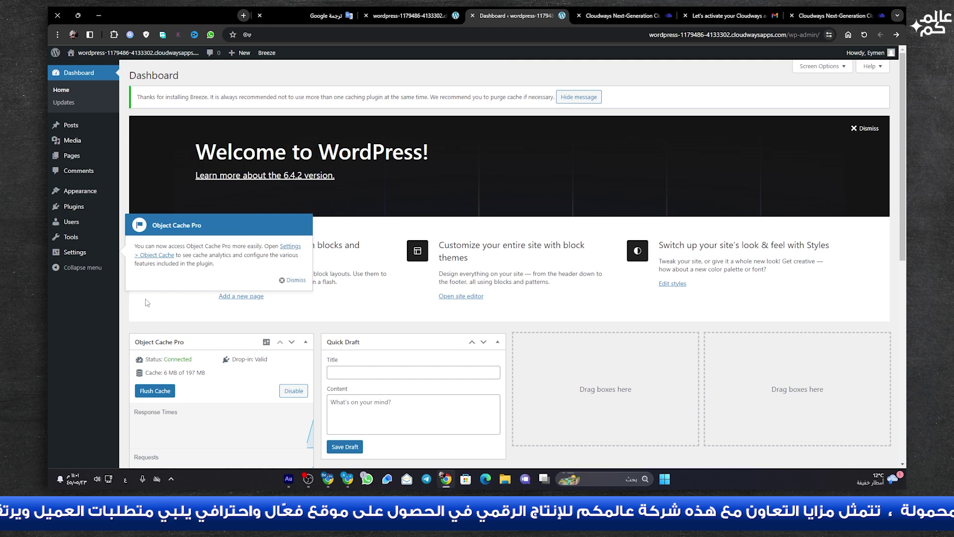
pyautogui.click(296, 280)
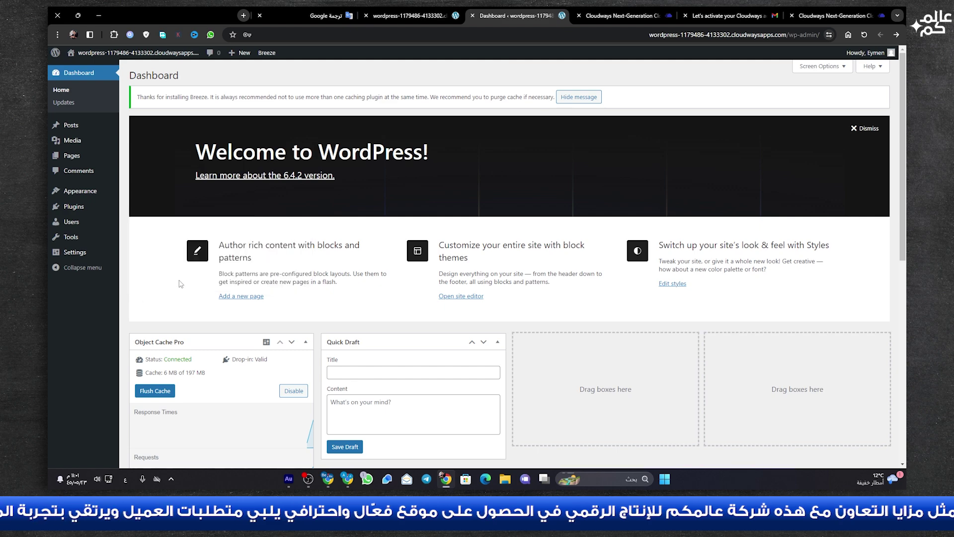
pyautogui.scroll(-3, 420, 317)
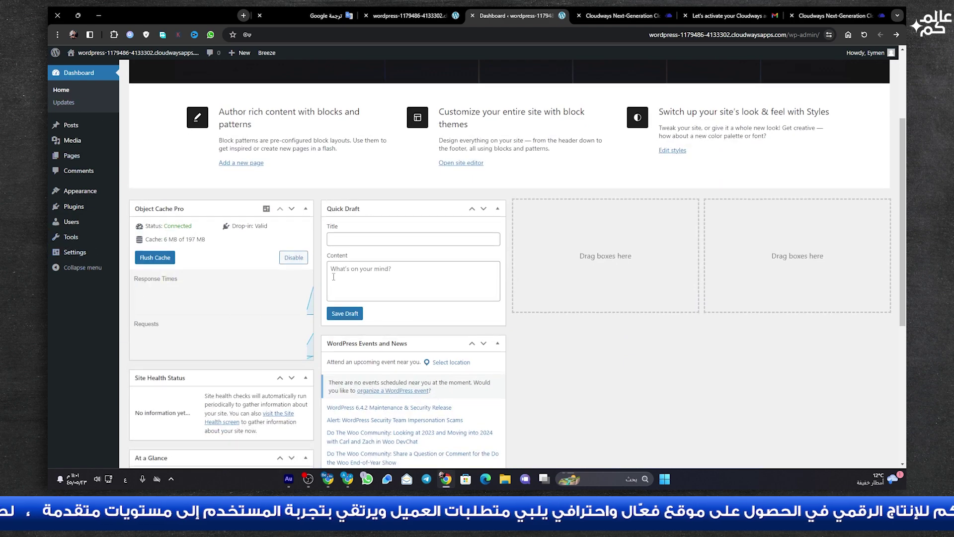
pyautogui.scroll(3, 473, 82)
# Return to Cloudways and open the 3alamecom server's master credentials from the servers list.
pyautogui.click(619, 16)
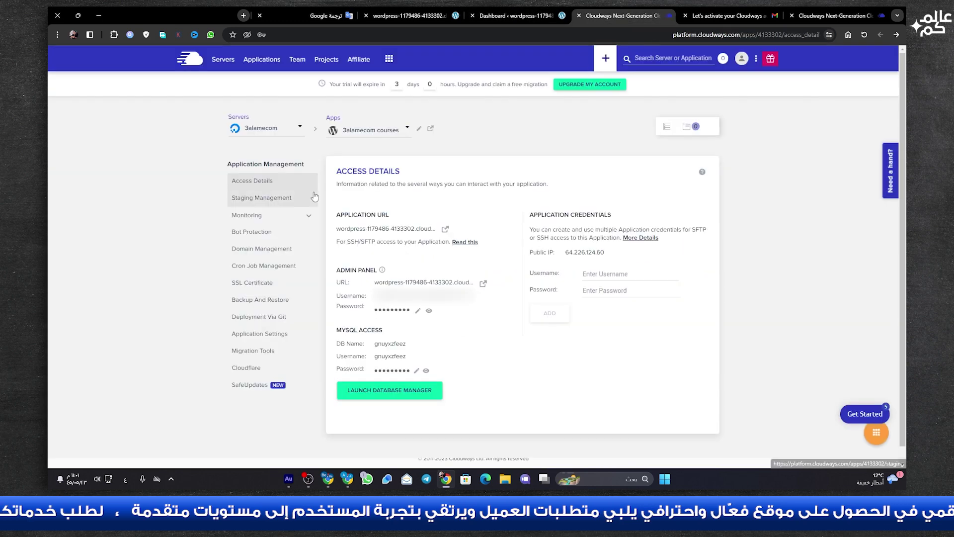
pyautogui.click(224, 60)
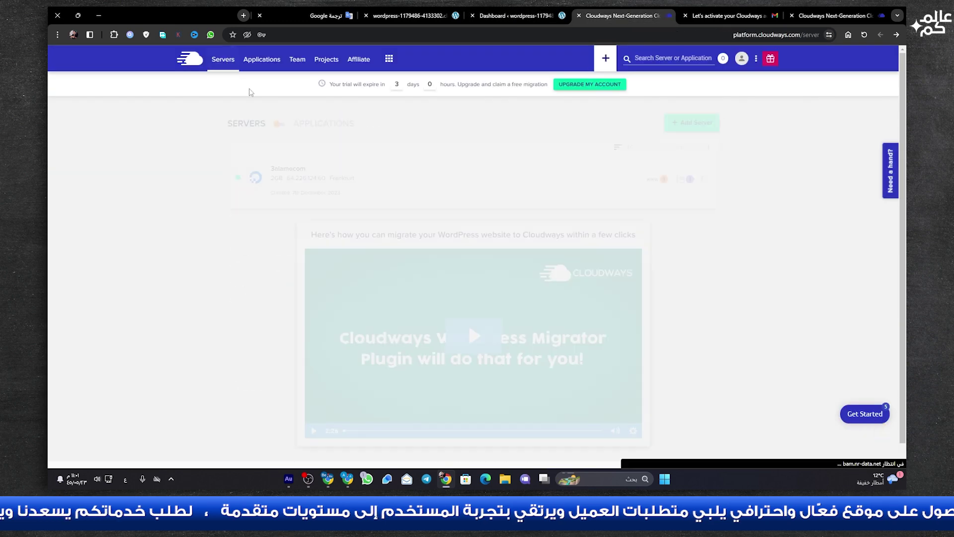
pyautogui.click(285, 170)
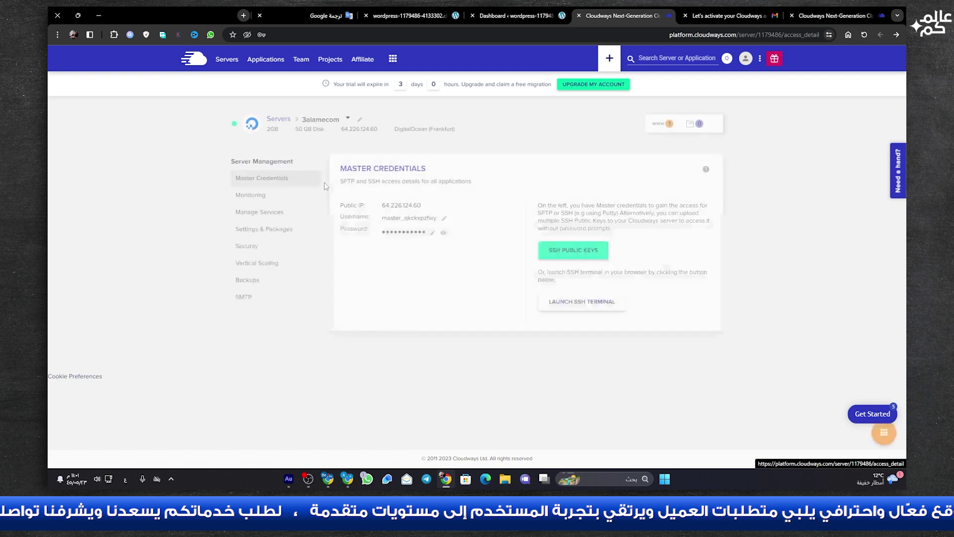